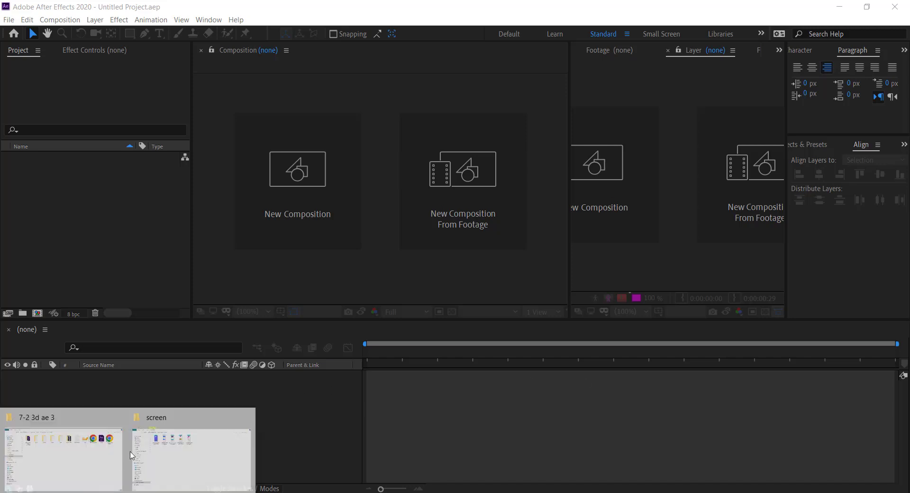
- Open Project.aep from the 7-2 3d ae 3 folder with Adobe After Effects 2020
left_click(100, 450)
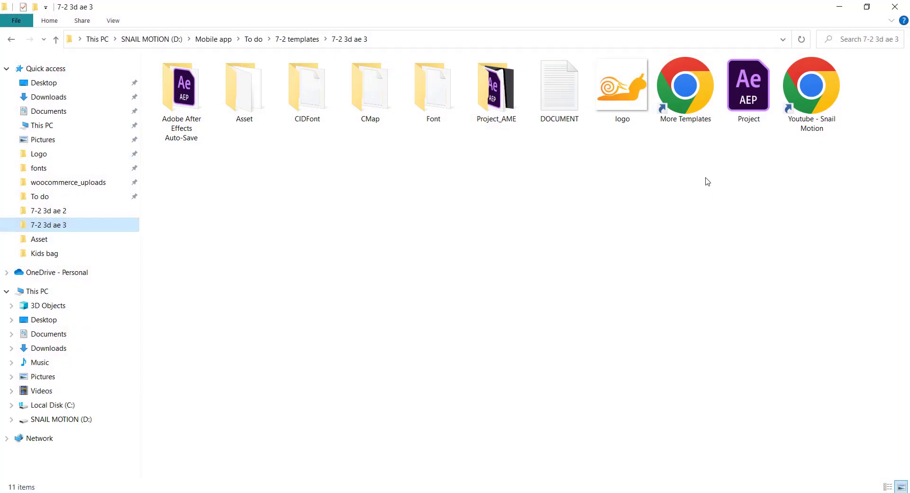
right_click(748, 109)
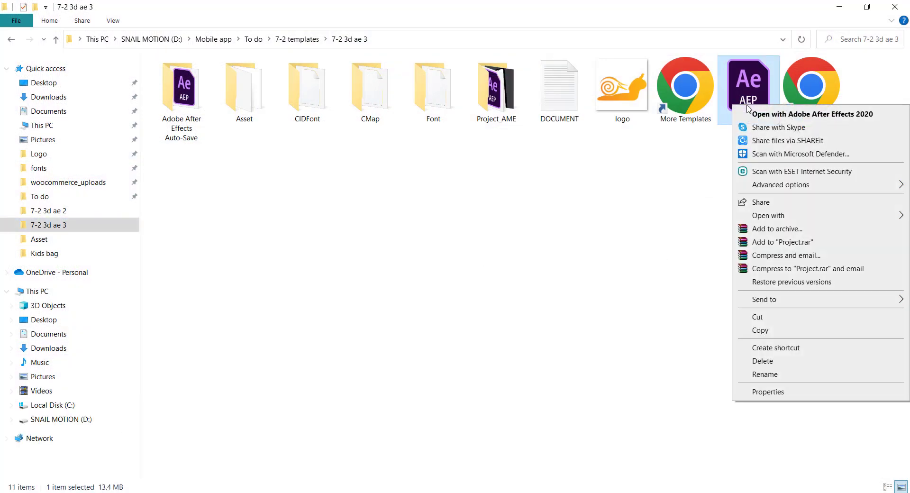
left_click(753, 114)
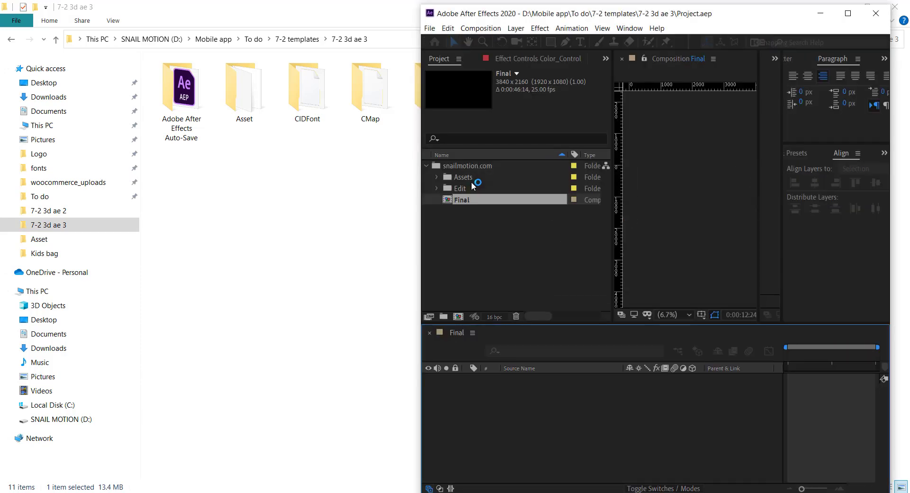
- Maximize After Effects and expand the snailmotion.com > Edit > Screen folders in the Project panel
left_click(849, 13)
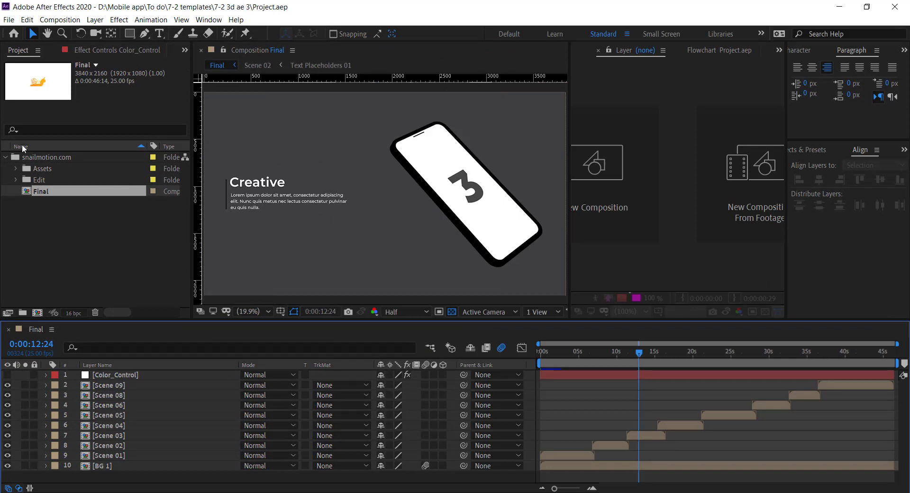
left_click(13, 160)
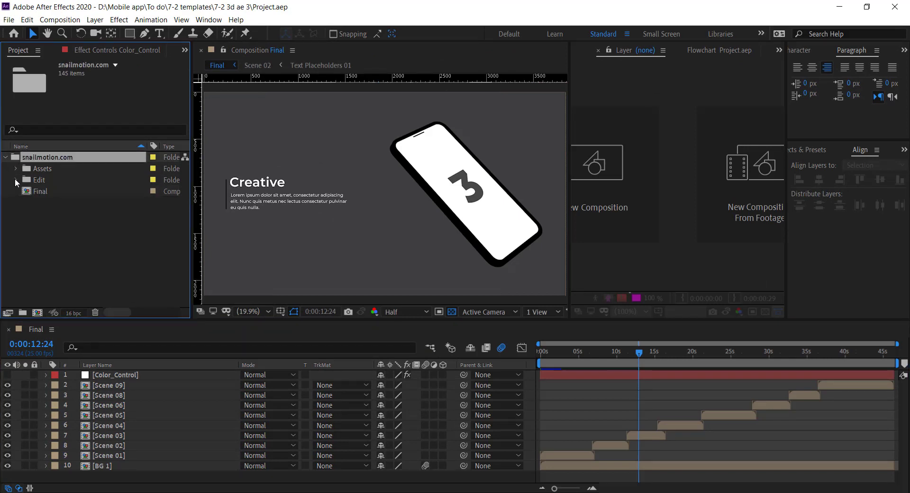
left_click(15, 181)
left_click(29, 202)
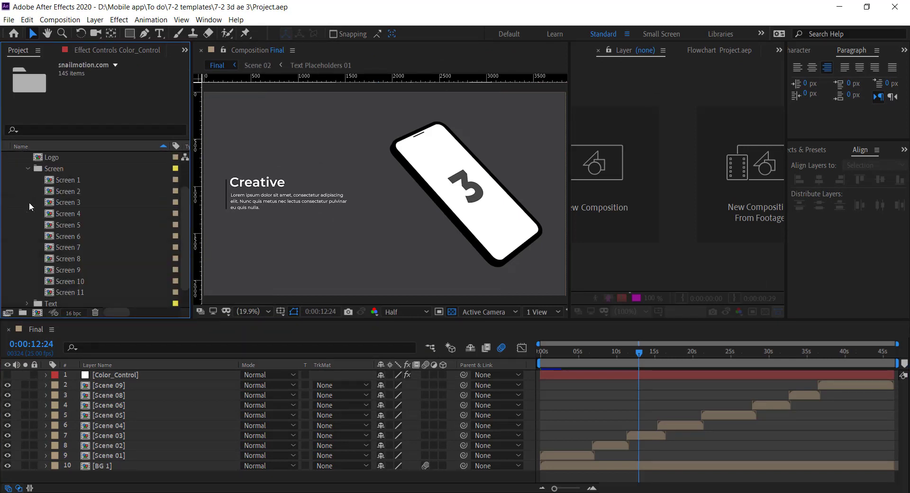
- Open the Screen 1 through Screen 4 compositions, ending on Screen 1
left_click(64, 180)
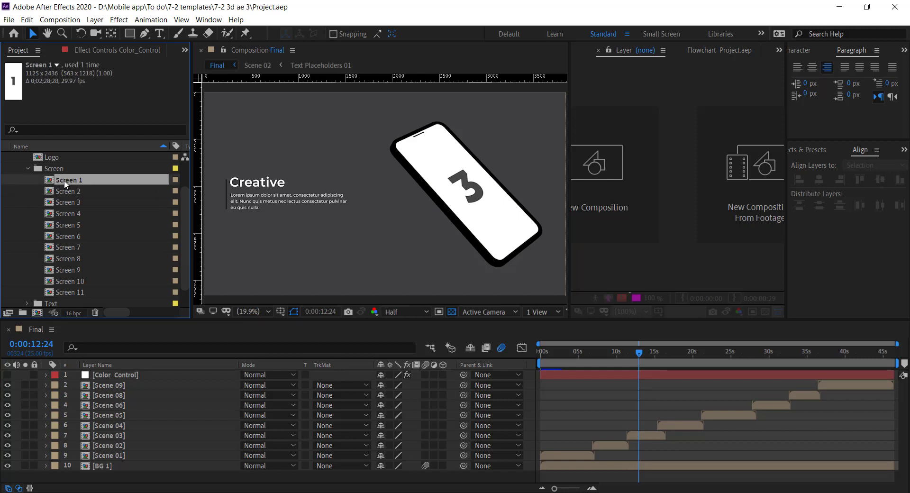
double_click(64, 183)
double_click(67, 193)
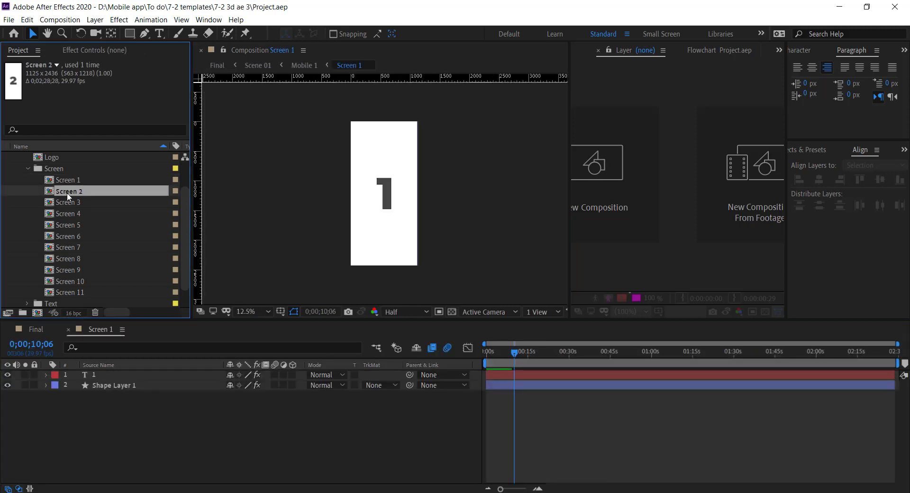
double_click(67, 203)
double_click(68, 214)
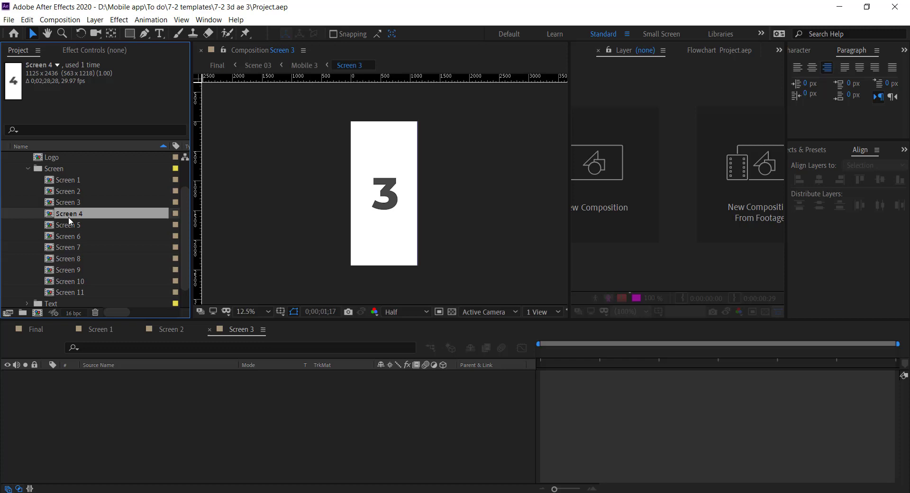
left_click(94, 328)
- Drag three app screenshot JPGs from Explorer into the Screen 1, Screen 2 and Screen 3 timelines
key("alt+Tab")
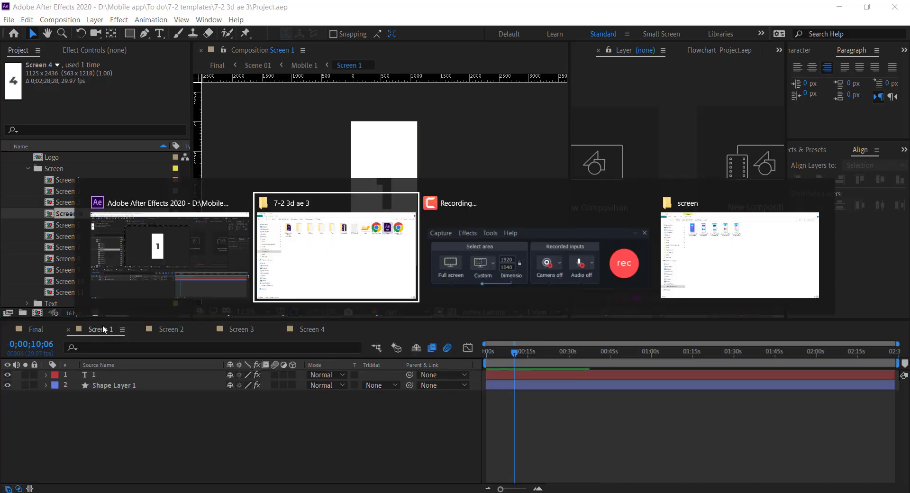
key("Tab")
key("Tab")
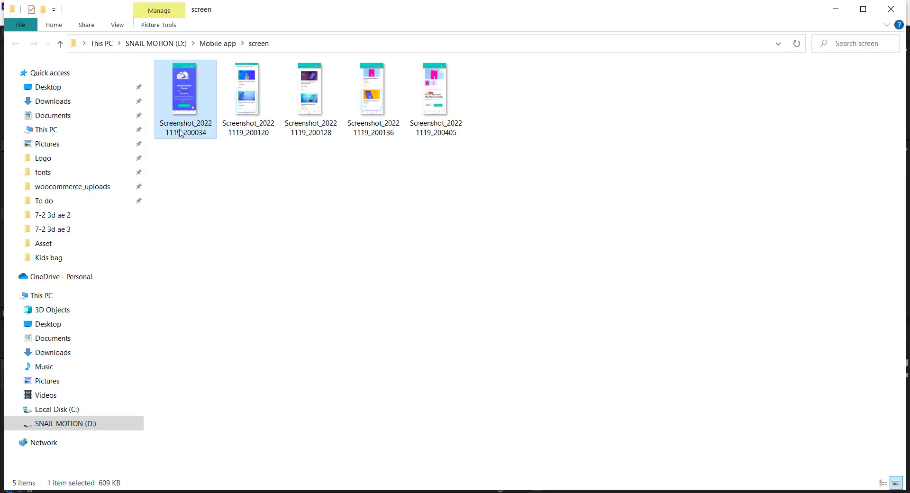
left_click_drag(181, 133, 169, 462)
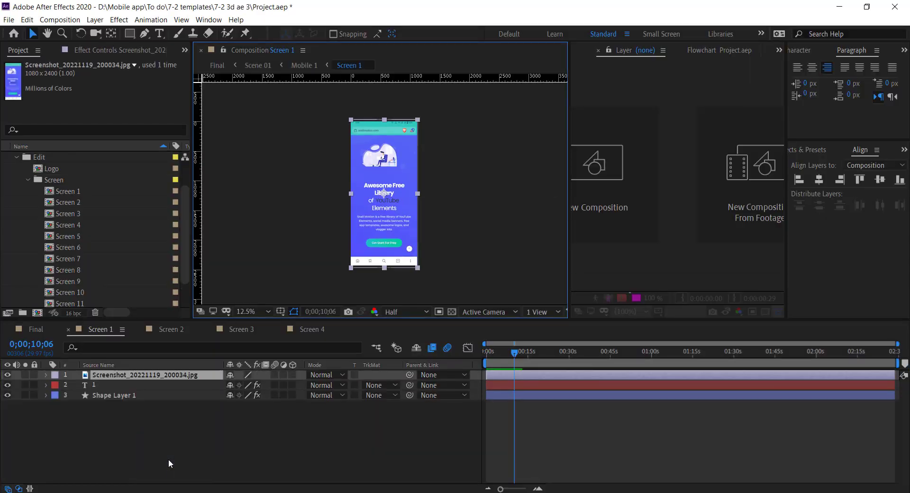
key("alt+Tab")
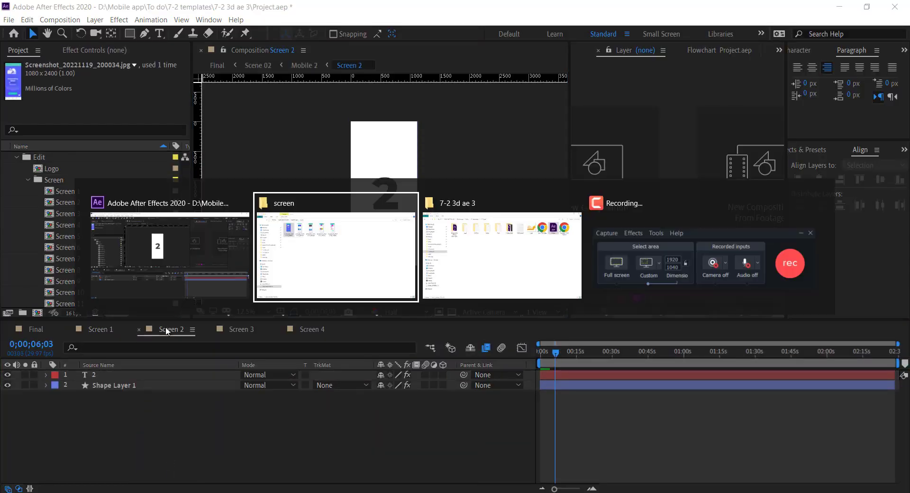
left_click_drag(246, 88, 174, 455)
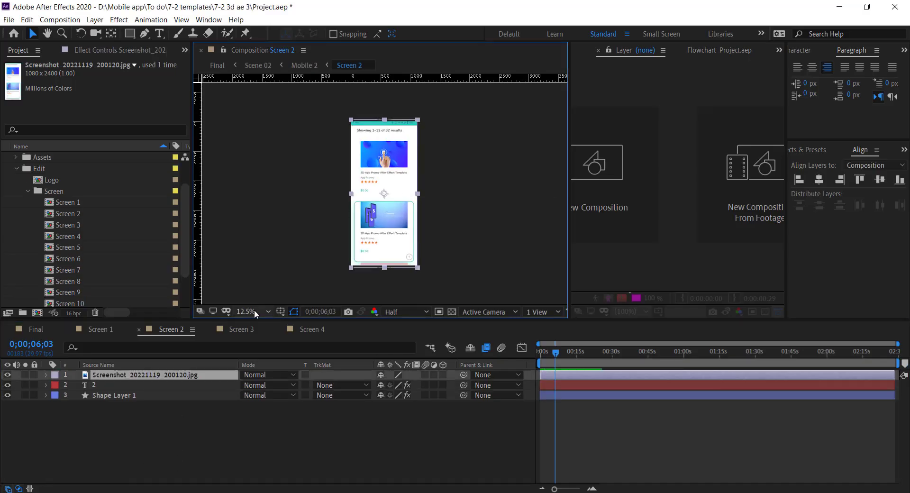
left_click(246, 326)
key("alt+Tab")
left_click_drag(313, 132, 204, 437)
left_click(203, 434)
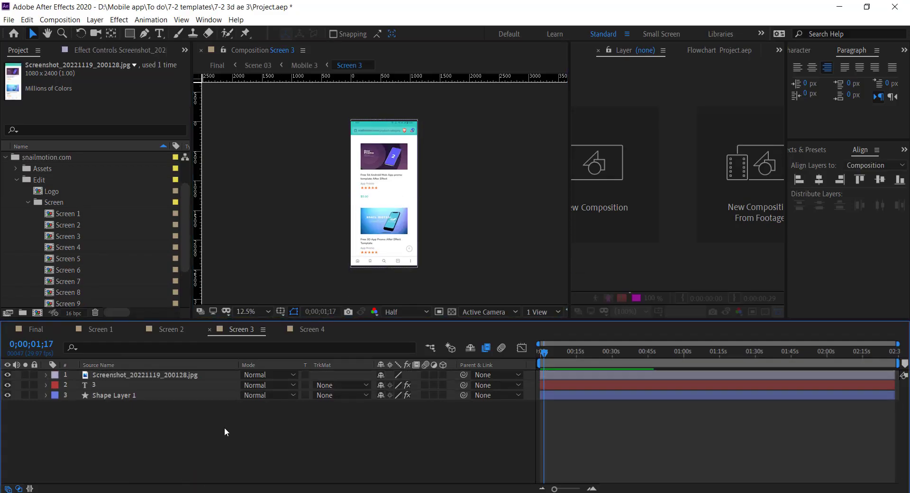
- Return to the Final composition and scrub the timeline to preview the phone screenshots
left_click(31, 330)
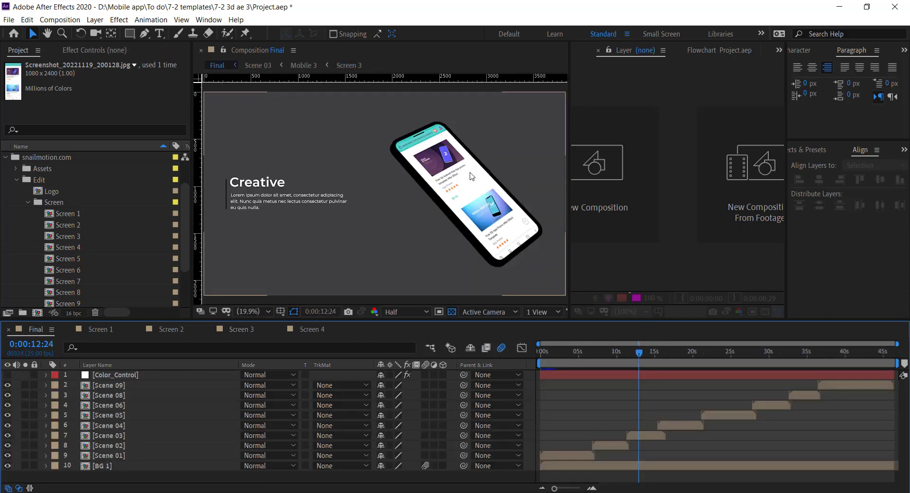
left_click_drag(607, 351, 637, 356)
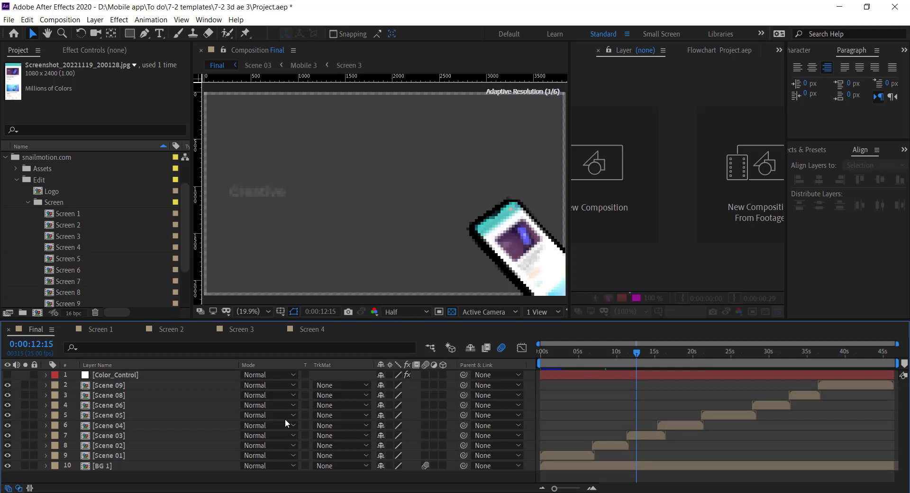
- Open the Text Placeholders 01 composition from the Text folder and show it on black
left_click(29, 202)
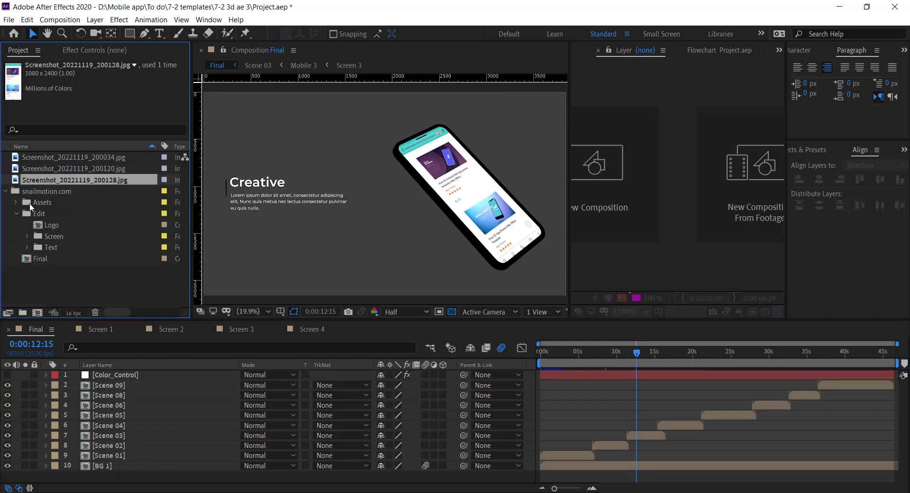
left_click(30, 246)
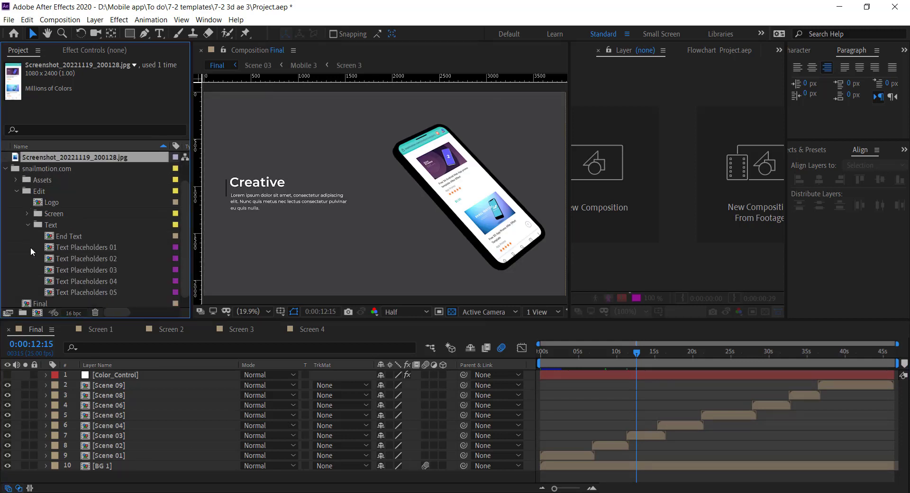
double_click(72, 248)
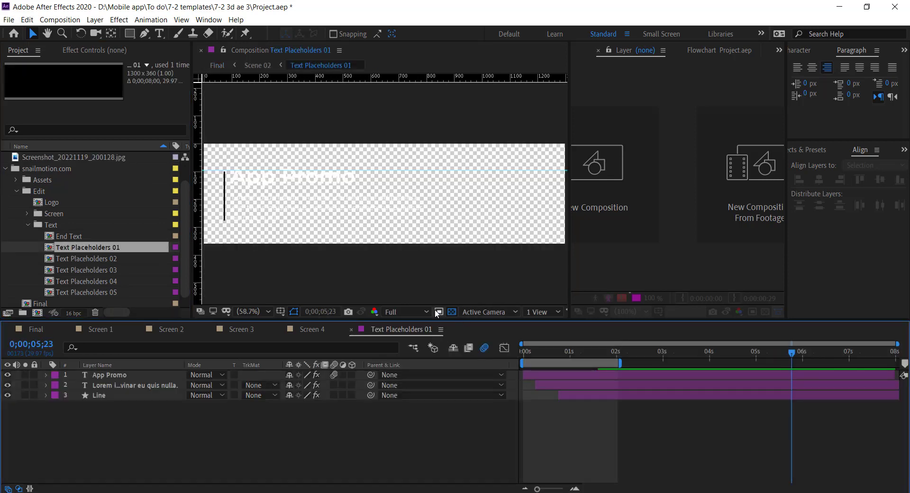
left_click(452, 312)
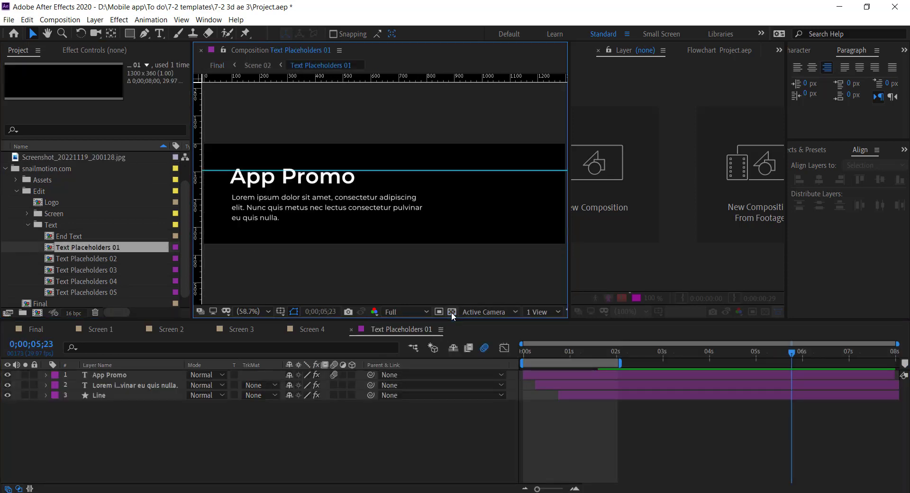
- Change the App Promo heading to 'Caption 1' and the paragraph to 'Detail Here.'
left_click(141, 374)
double_click(140, 375)
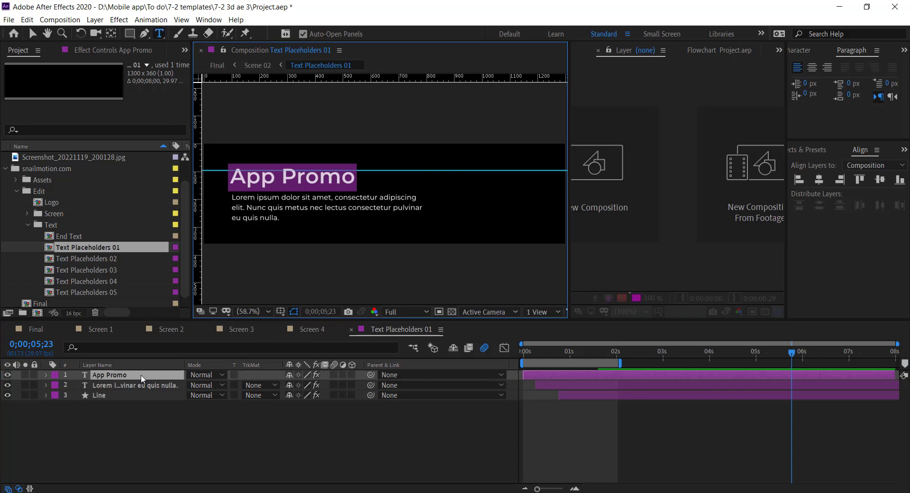
type("Captop")
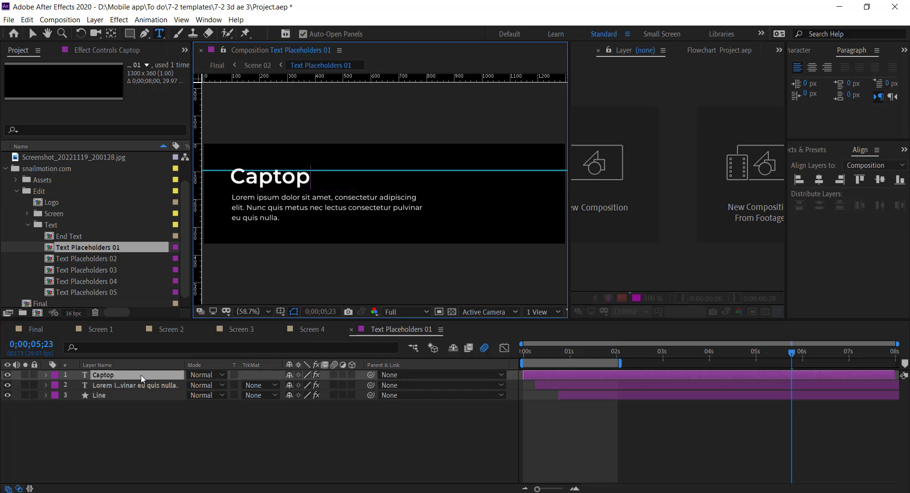
key("BackSpace")
key("BackSpace")
type("ion 1")
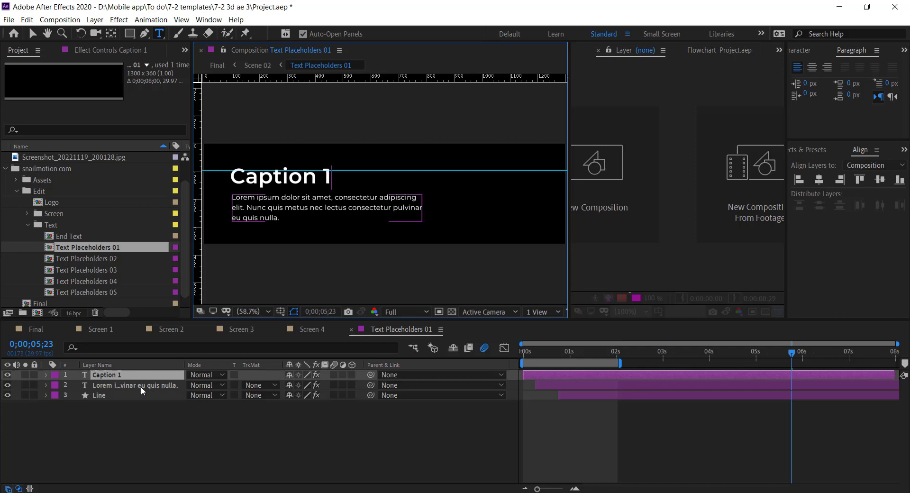
double_click(141, 386)
type("Detail Here.")
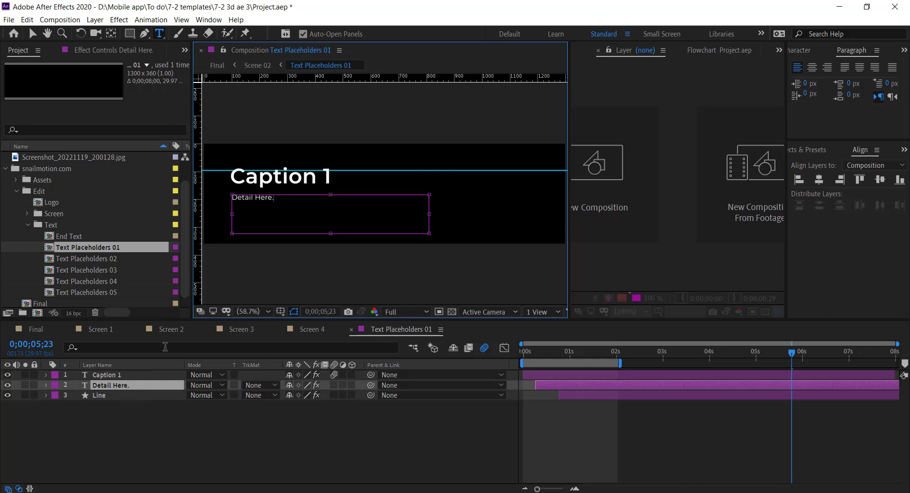
- Open Text Placeholders 02, 03 and 04, then view 02 on a black background
double_click(99, 259)
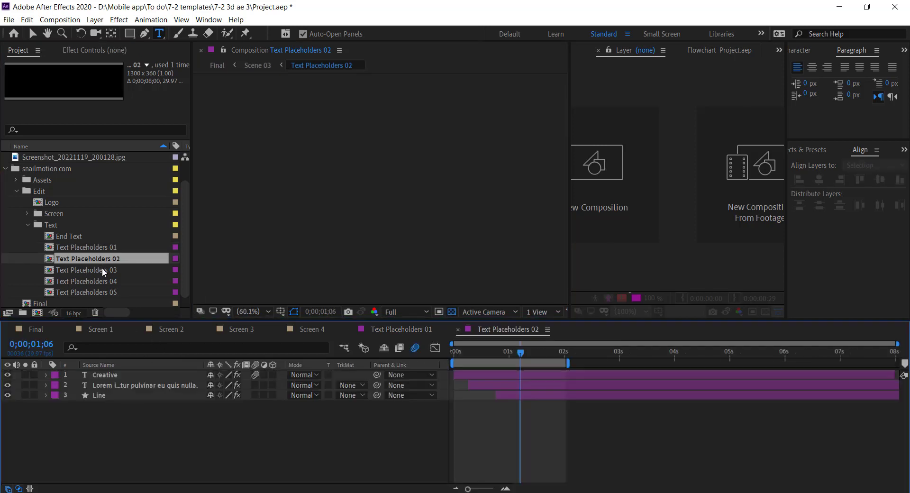
double_click(101, 269)
double_click(104, 279)
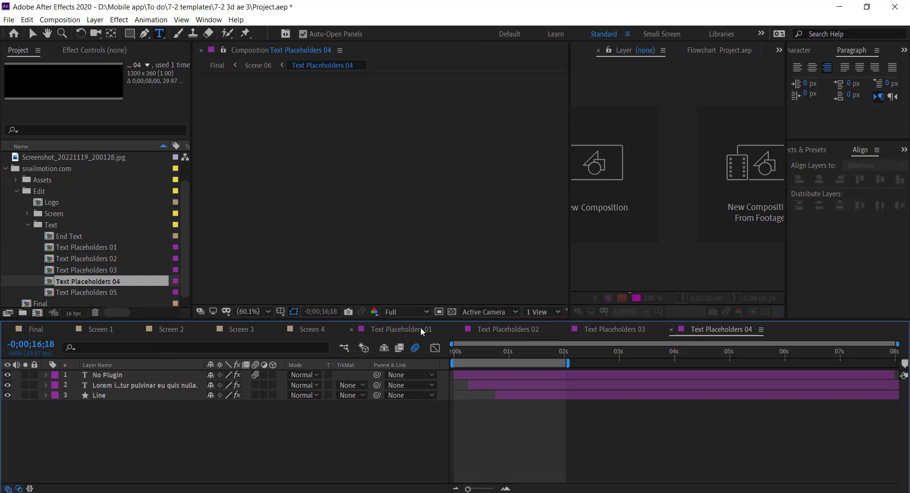
left_click(505, 328)
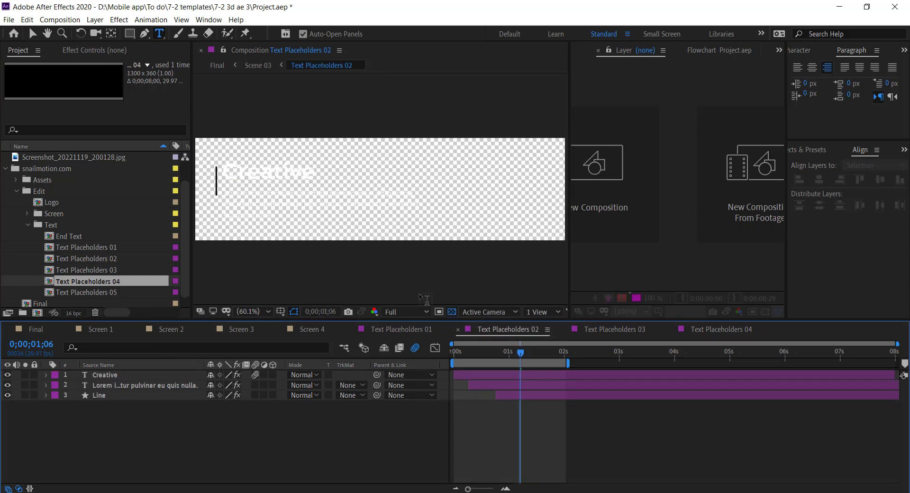
left_click(452, 312)
- Retype the Creative heading in Text Placeholders 02 as 'Caption 2'
left_click(139, 374)
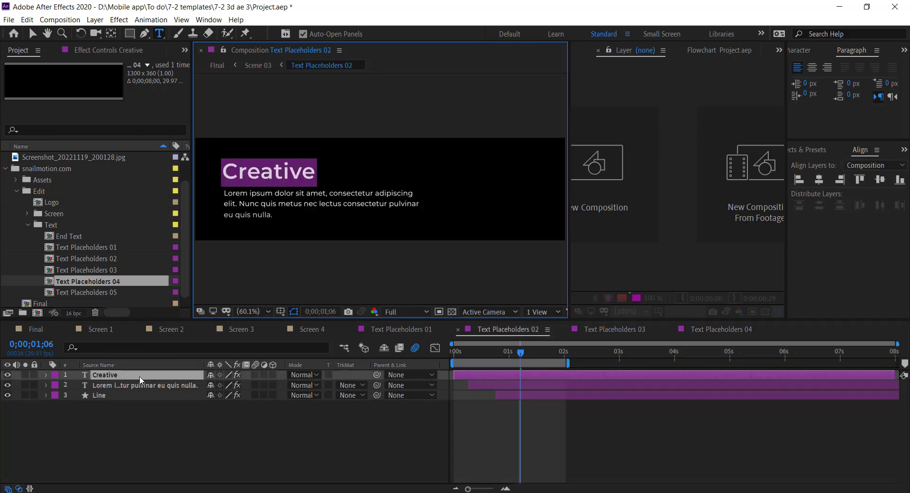
type("Captop")
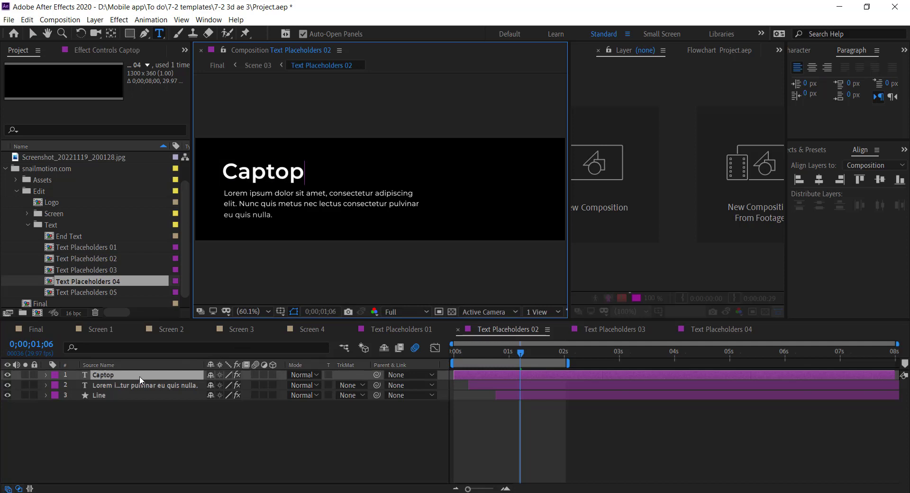
key("ctrl+a")
type("Caption")
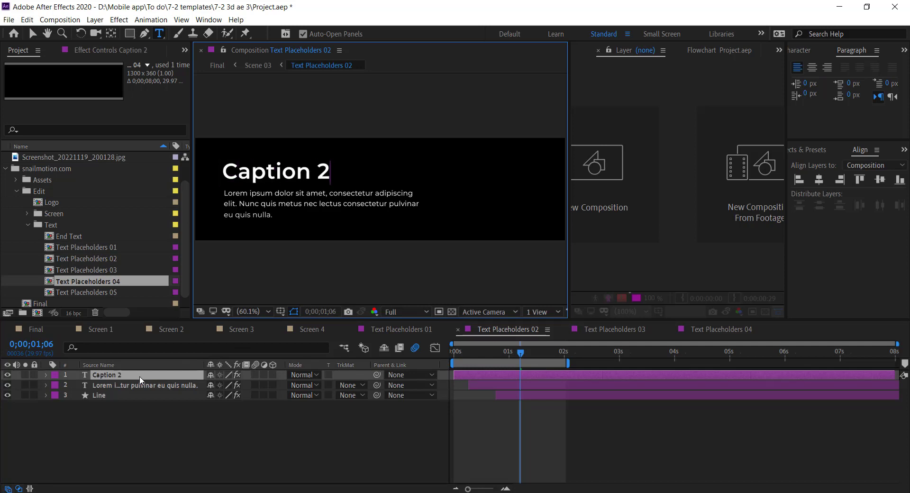
- In the Final composition, check the Caption 1 scene, then the Caption 2 scene at 13:16
left_click(38, 327)
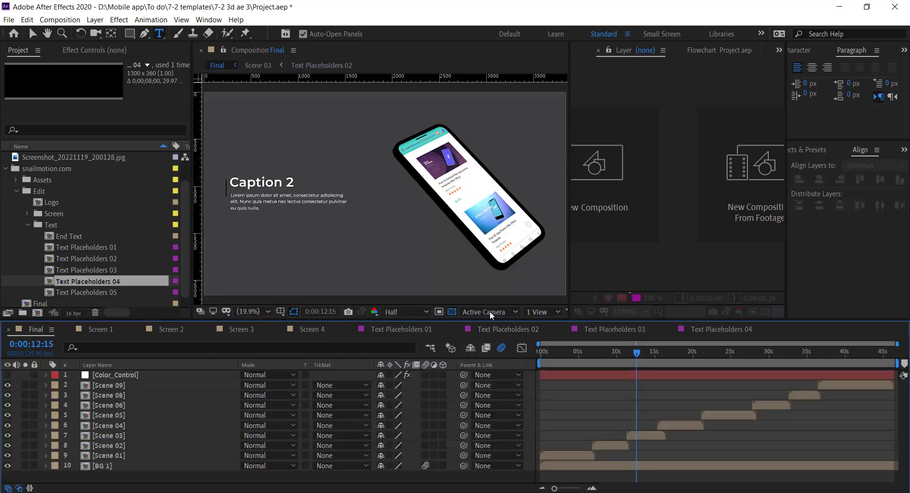
left_click_drag(637, 356, 607, 353)
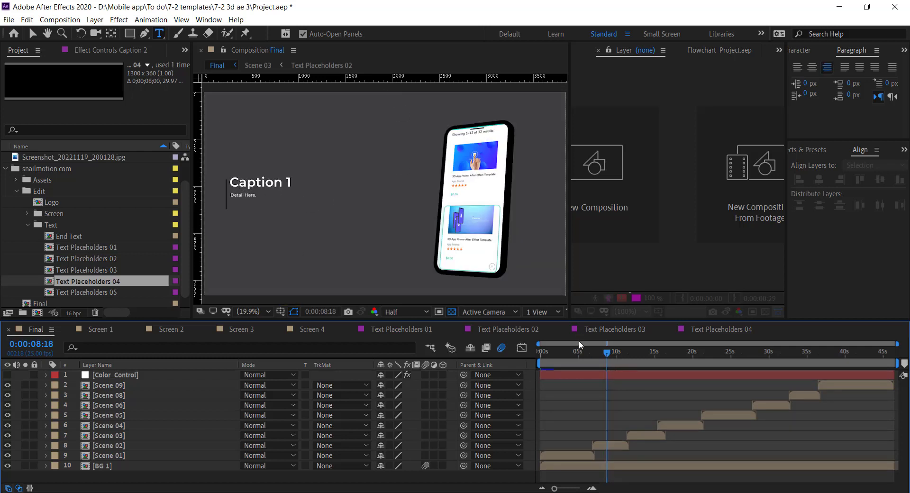
left_click(644, 355)
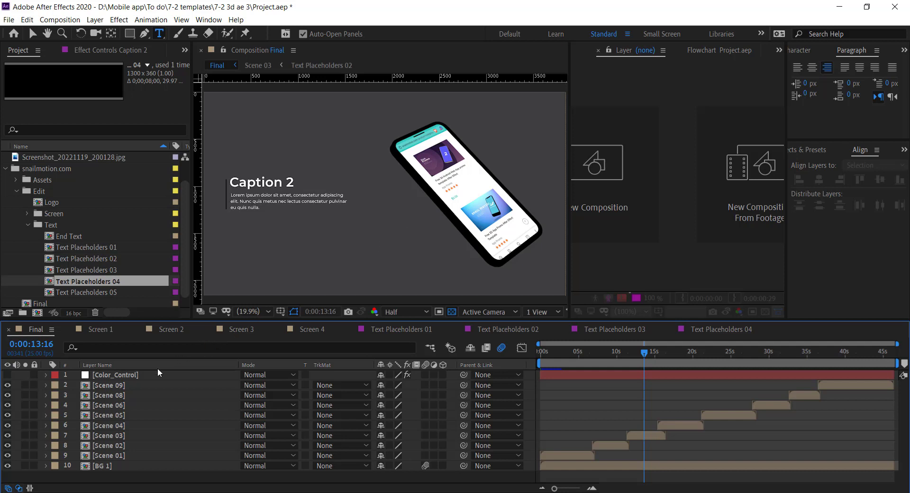
- Show the Color_Control layer's Effect Controls and set Heading Text 01 to red
left_click(142, 374)
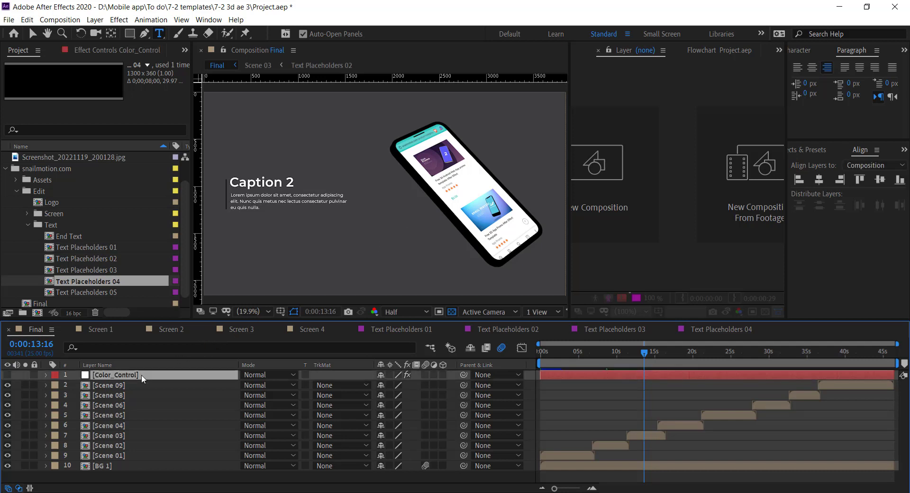
left_click(208, 19)
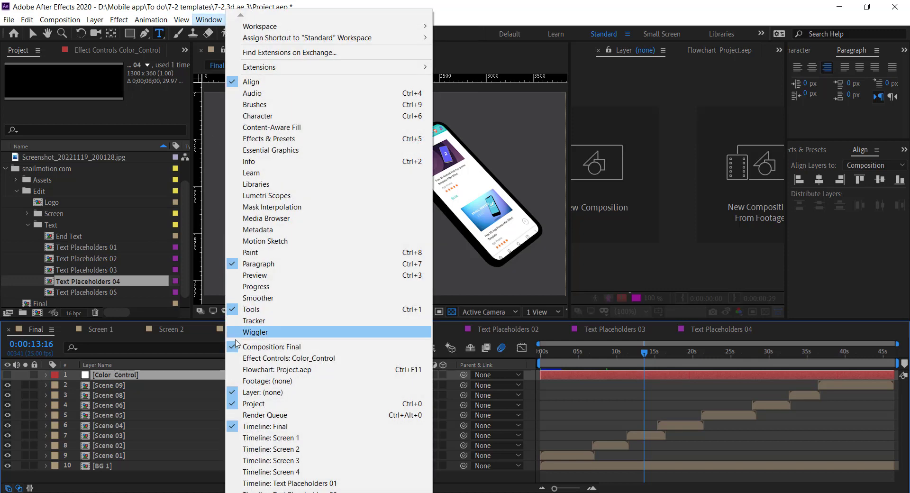
left_click(265, 359)
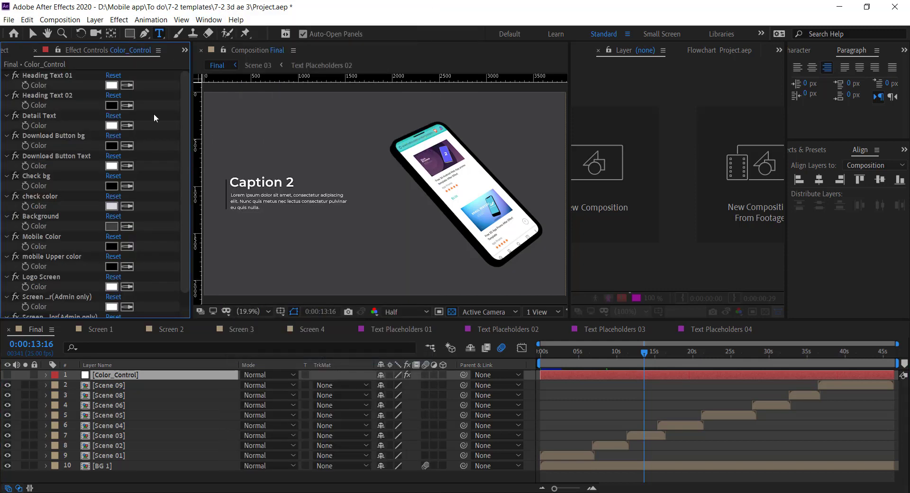
left_click(113, 86)
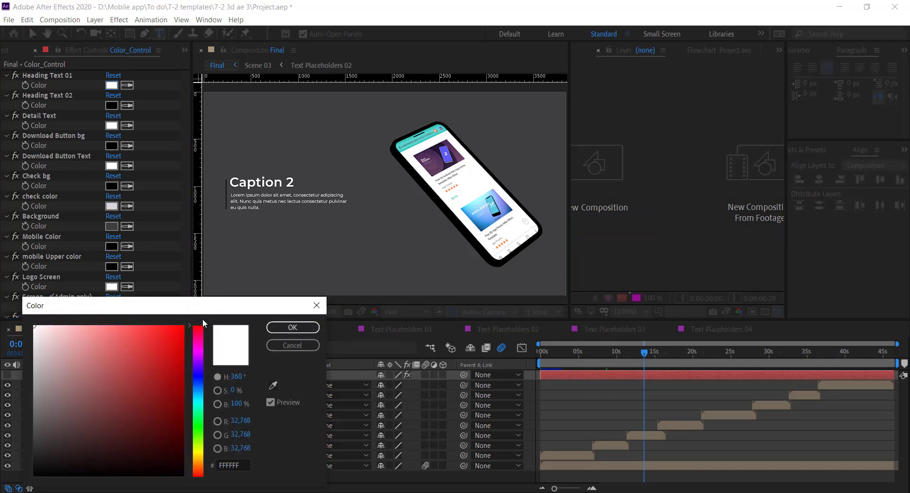
left_click(183, 327)
left_click(292, 328)
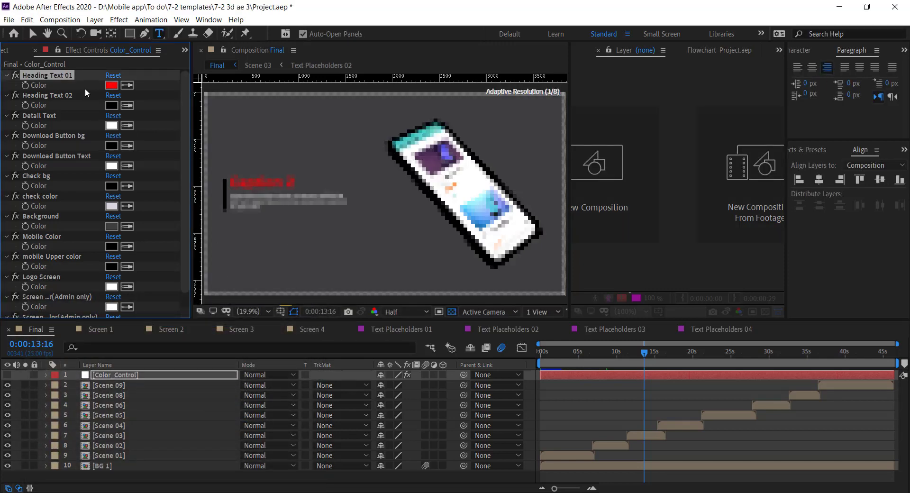
- Set Heading Text 02 to white and Detail Text to red (FF0000)
left_click(111, 106)
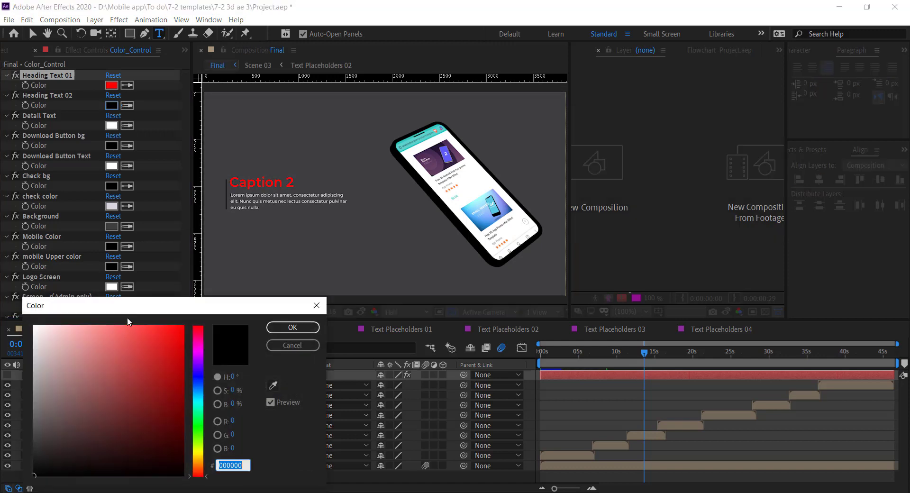
left_click(34, 327)
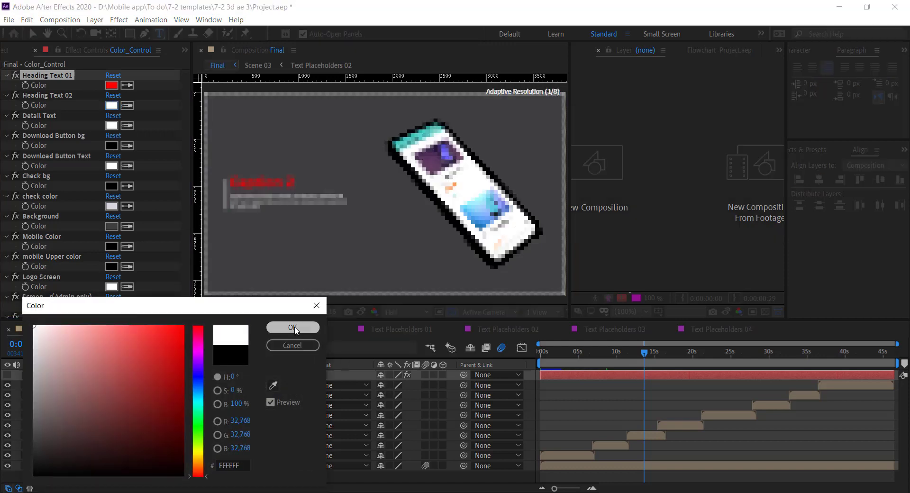
left_click(292, 328)
left_click(112, 105)
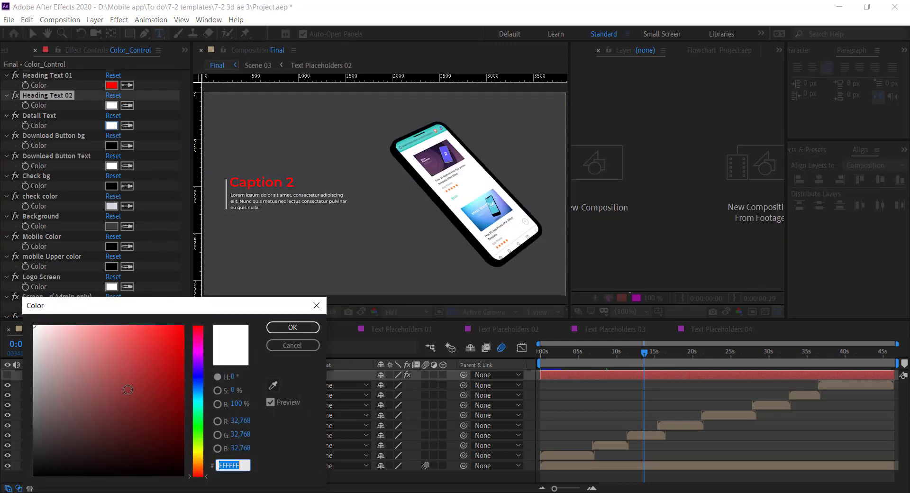
type("FF0000")
left_click(297, 328)
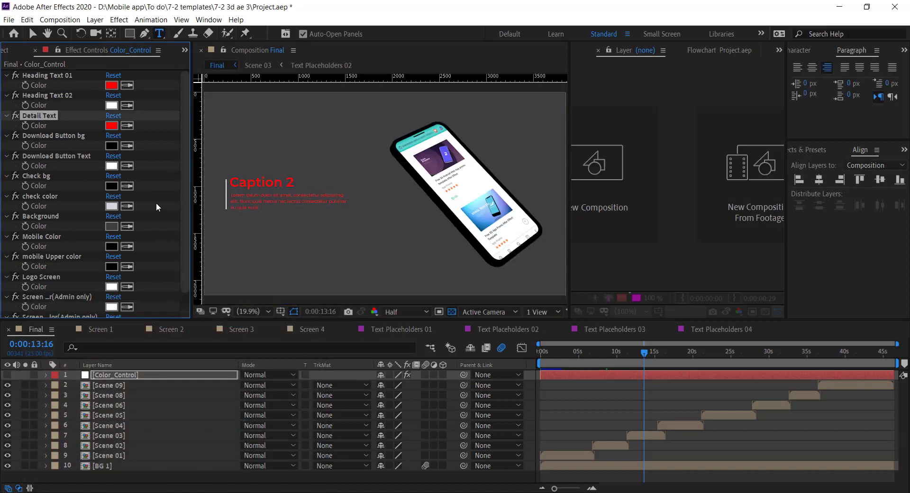
- Change Mobile Color so the phone body becomes blue (0019FF)
left_click(114, 246)
left_click_drag(198, 332, 218, 330)
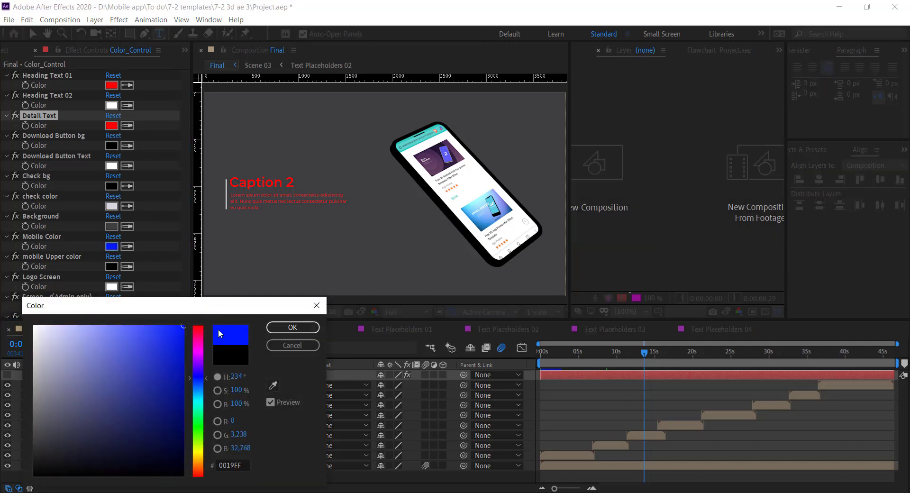
left_click(293, 327)
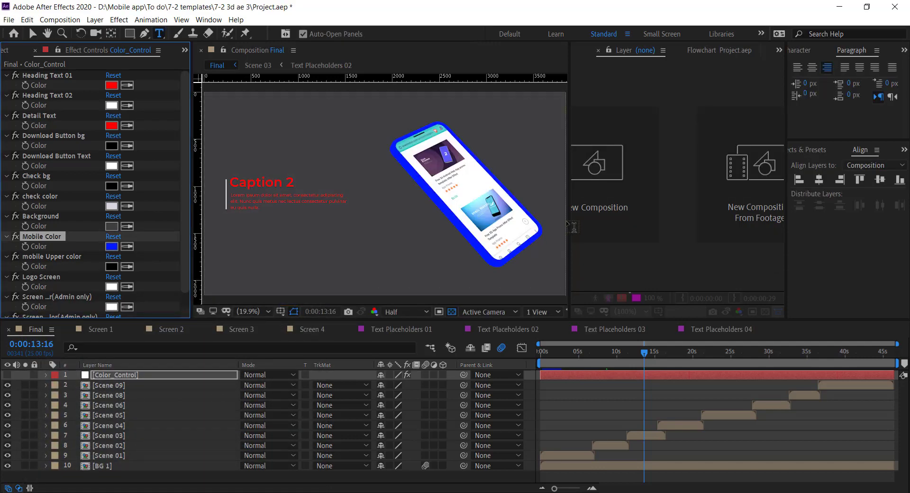